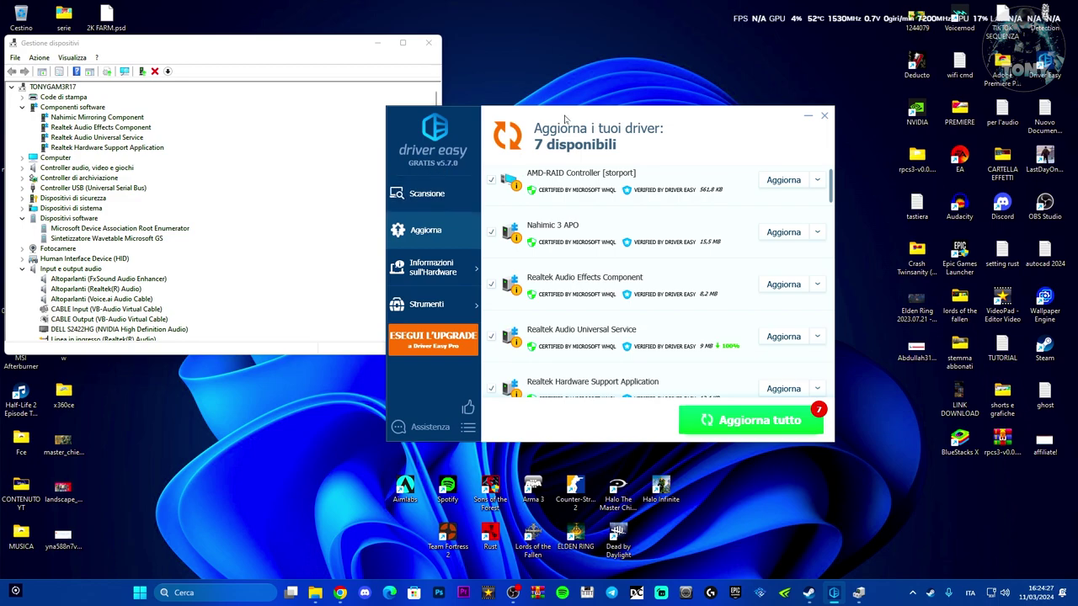
Step: Check the scan page in Driver Easy, then return to the list of drivers available for update
left_click_drag(564, 116, 542, 118)
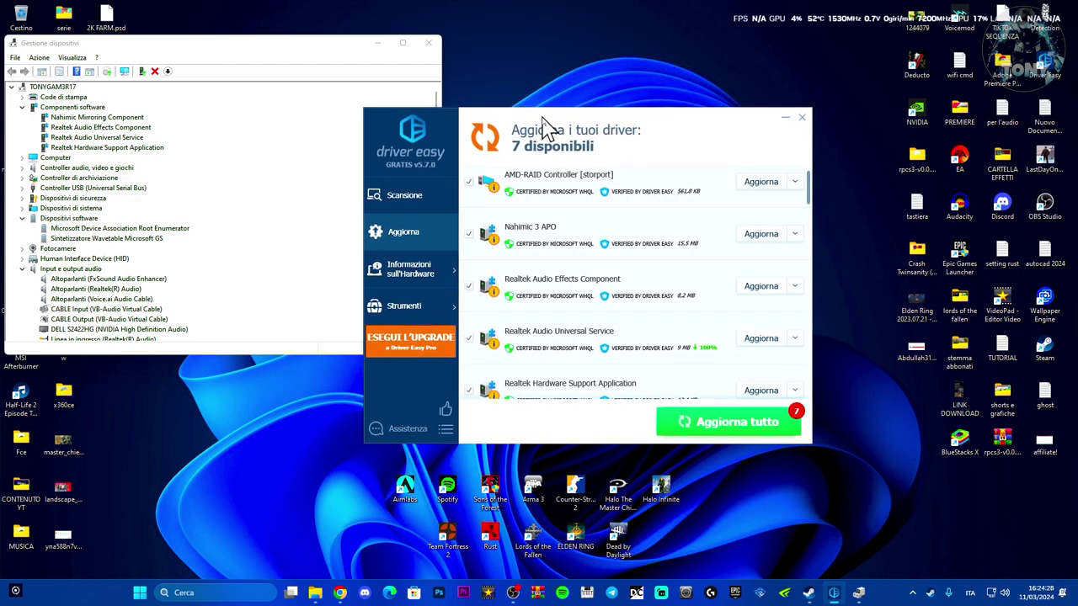
left_click(404, 202)
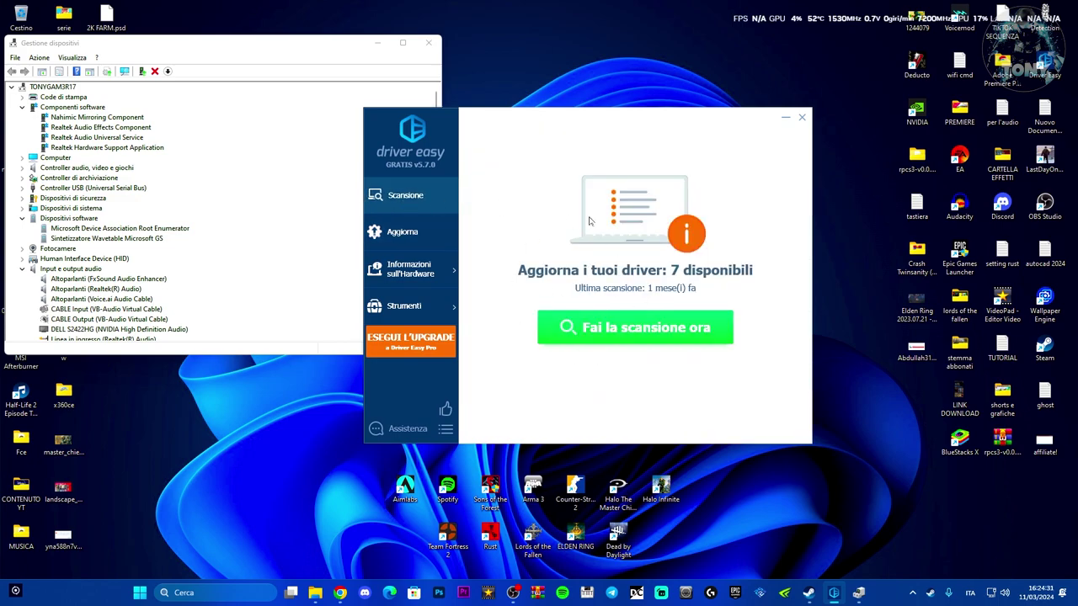
left_click(400, 236)
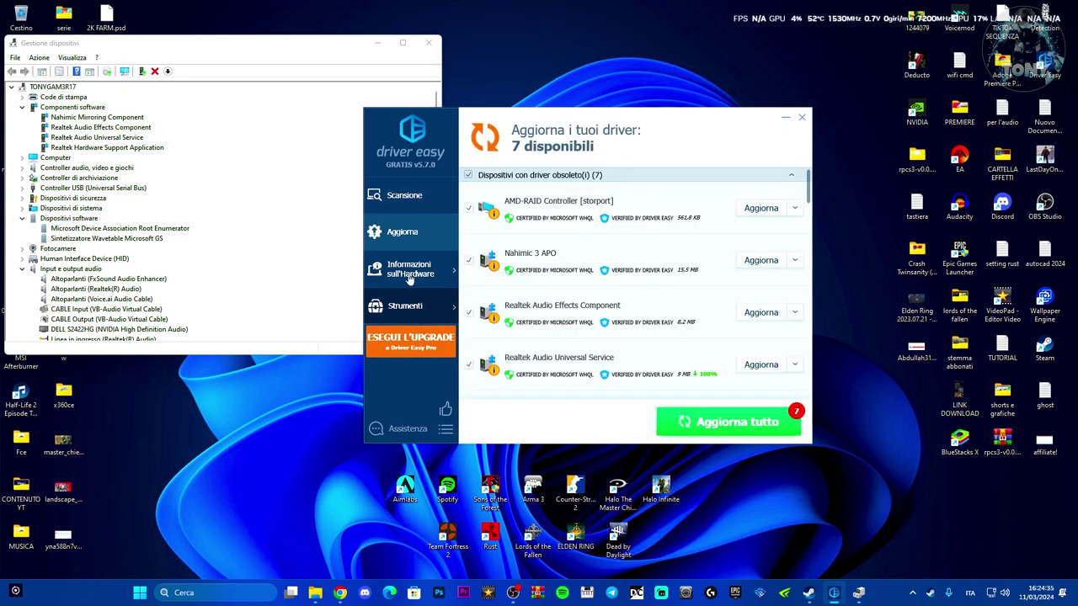
Step: Open a new Device Manager window and expand the audio, video and game controllers and the software components
left_click_drag(181, 48, 250, 68)
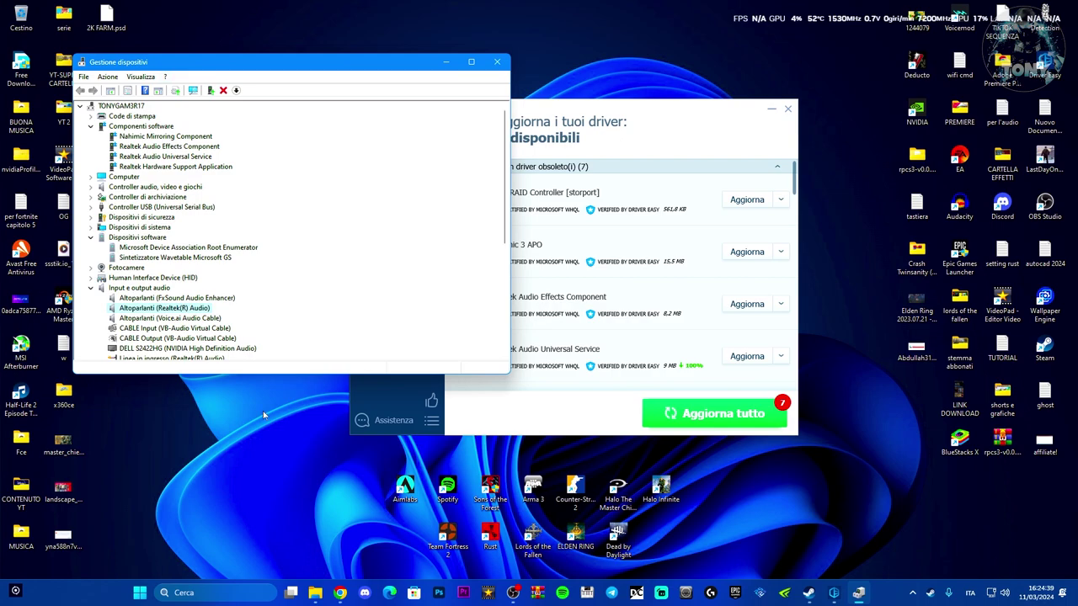
right_click(139, 594)
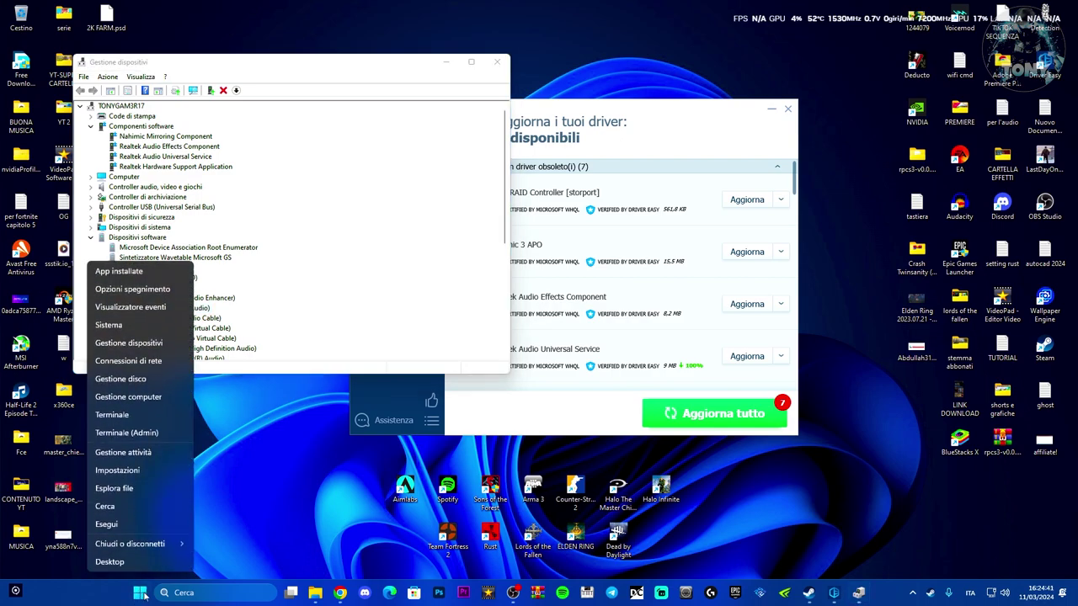
left_click(128, 343)
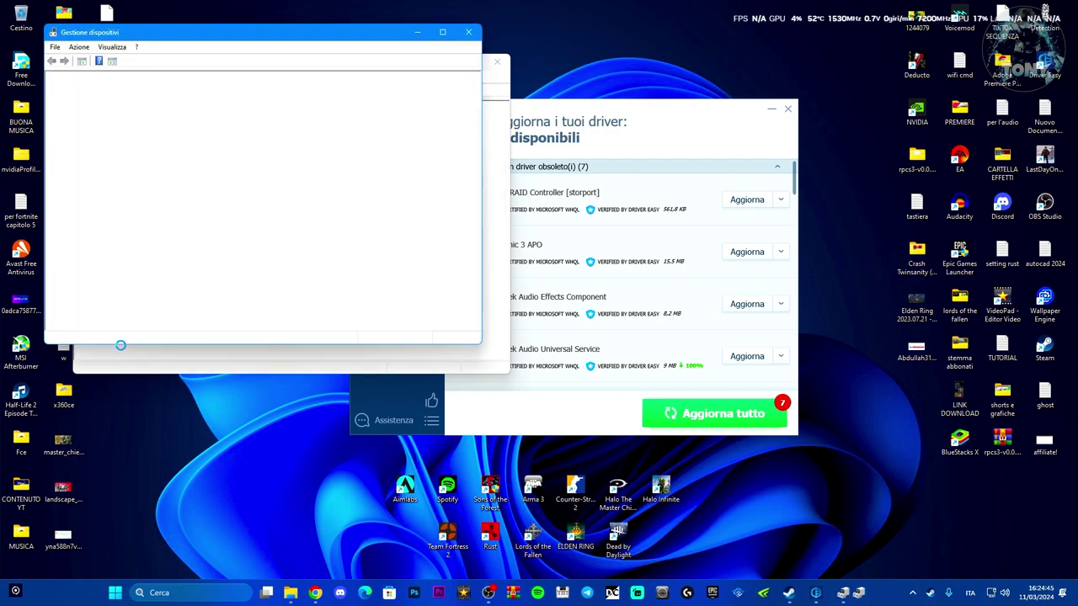
left_click_drag(359, 37, 379, 88)
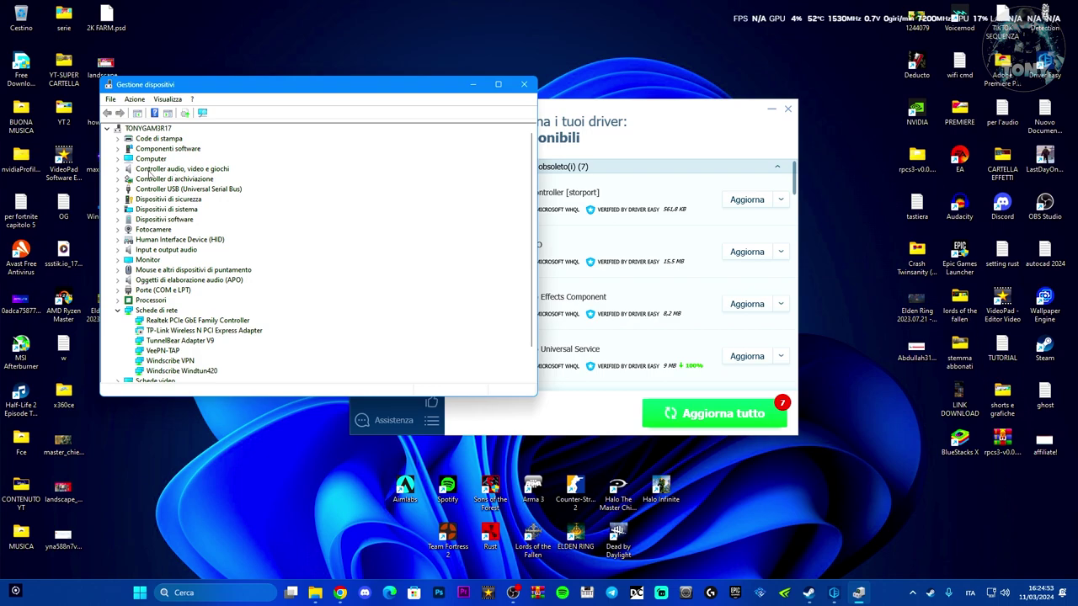
left_click(118, 168)
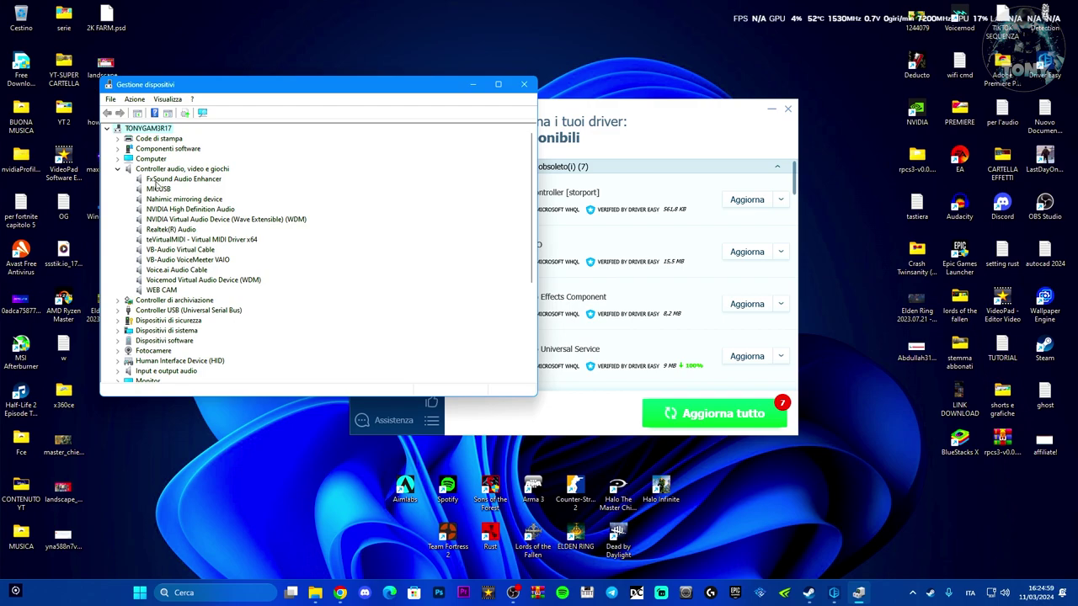
left_click(119, 152)
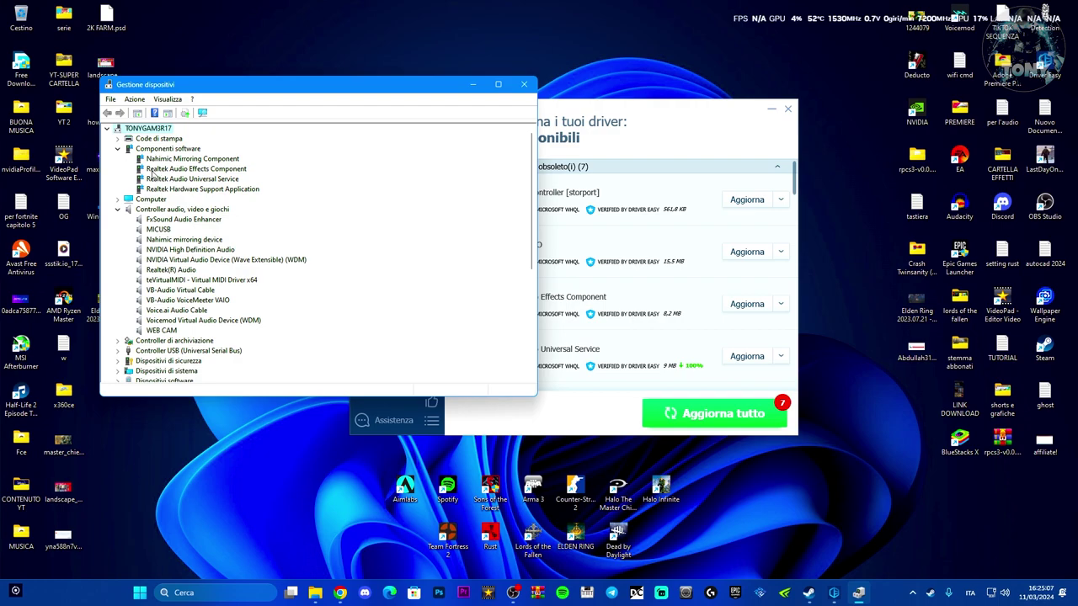
Step: Start a driver update for Realtek Audio Universal Service, choosing to search the computer for drivers
left_click(195, 180)
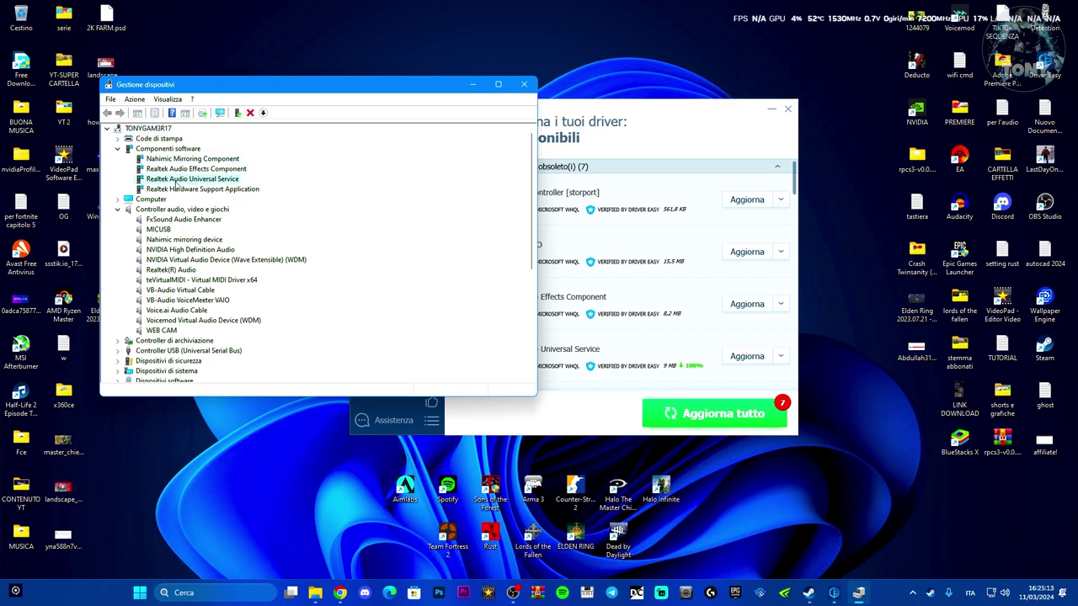
right_click(185, 181)
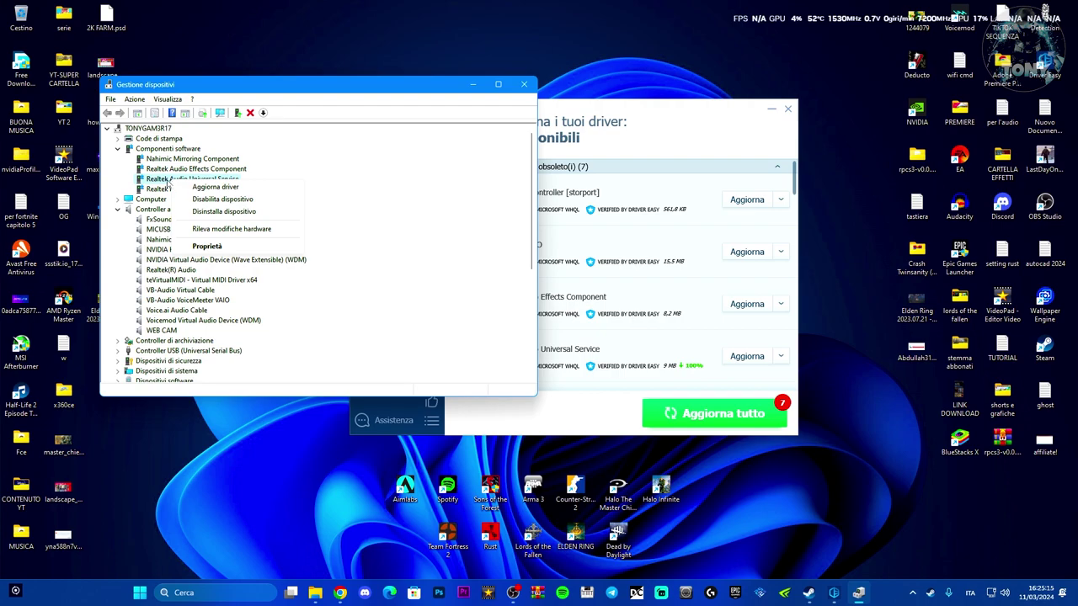
left_click(217, 192)
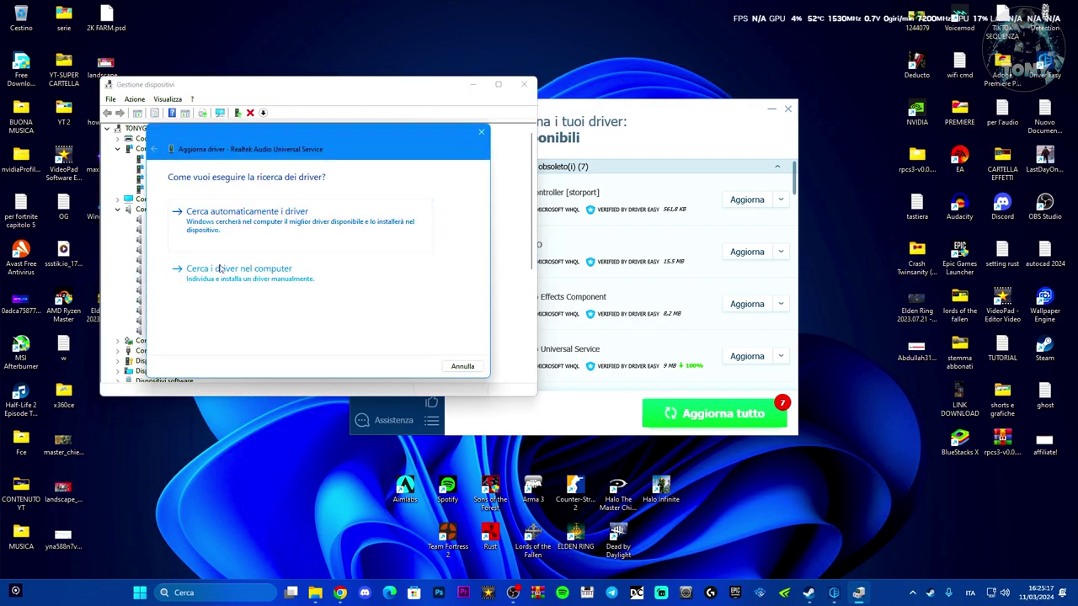
left_click(219, 269)
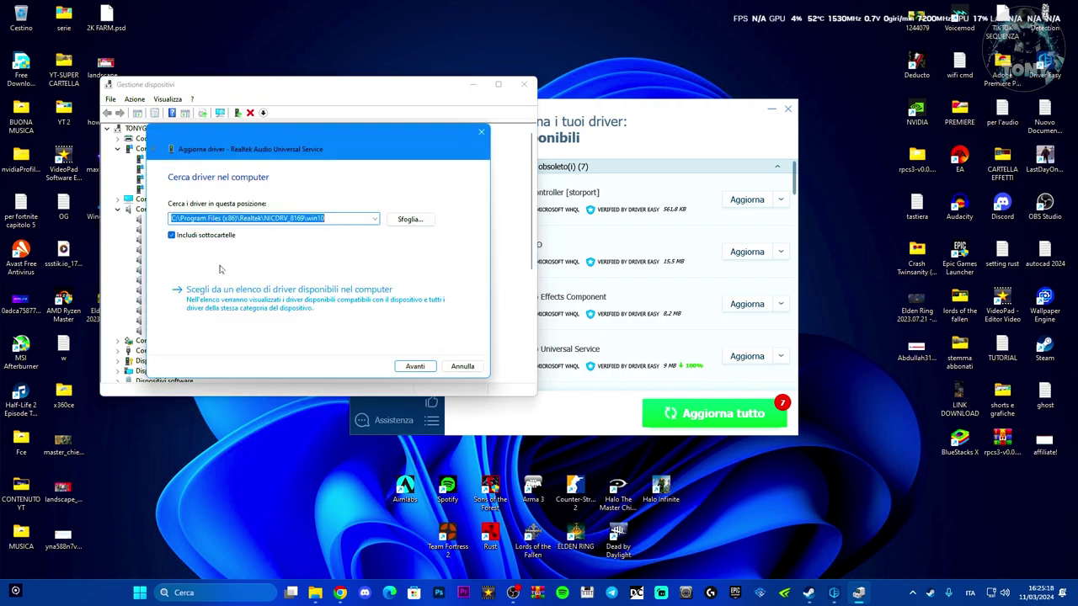
left_click(341, 223)
left_click_drag(351, 154, 300, 151)
Step: In Driver Easy, update Realtek Audio Universal Service with manual restore point and manual installation, opening its downloaded driver folder
left_click_drag(600, 114, 639, 110)
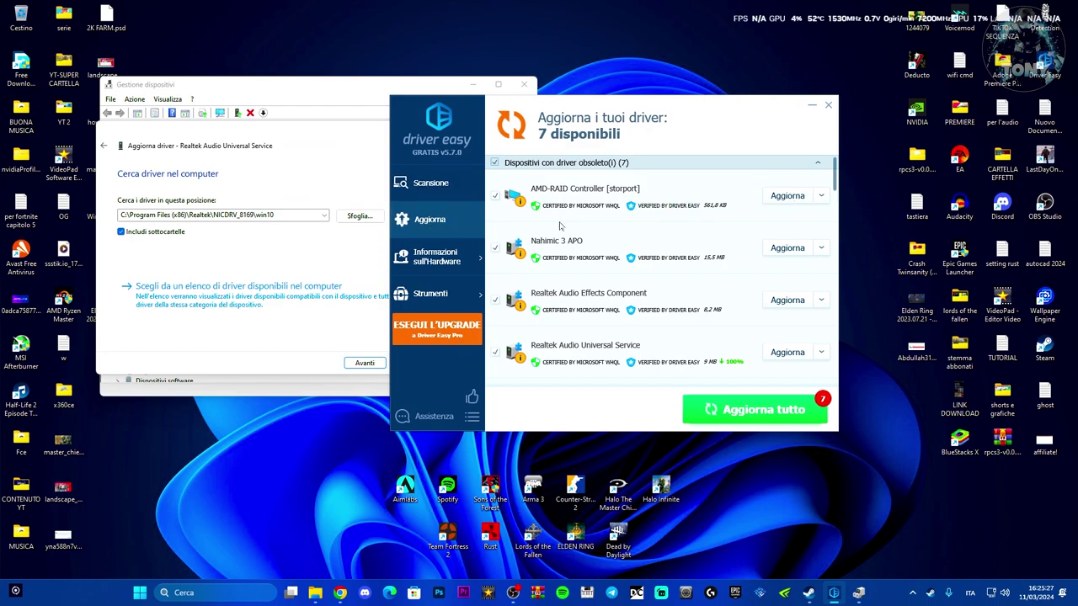
scroll(837, 181, "down", 1)
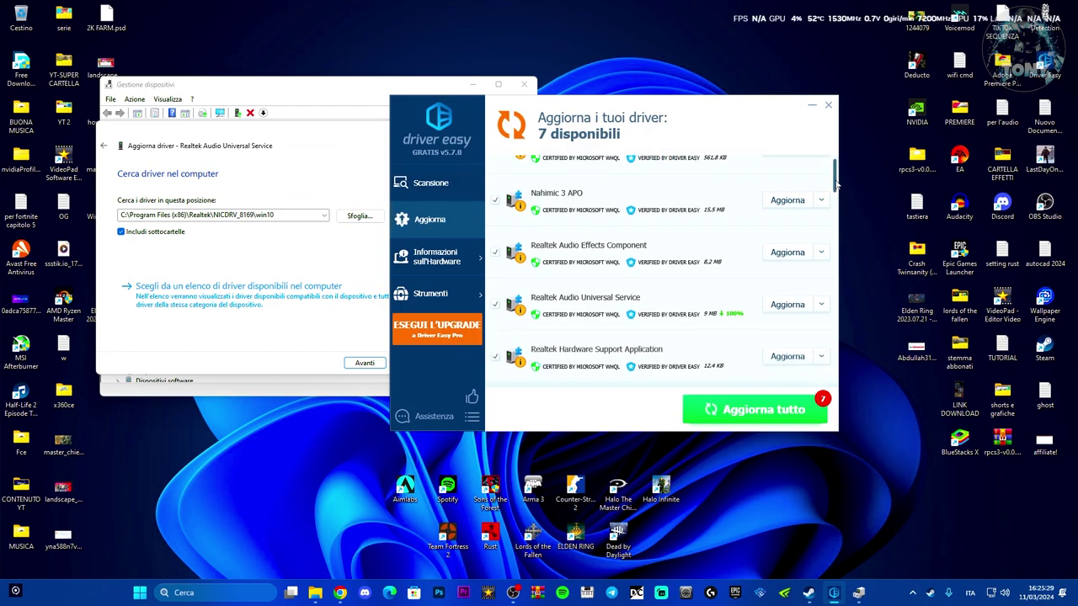
scroll(836, 181, "down", 1)
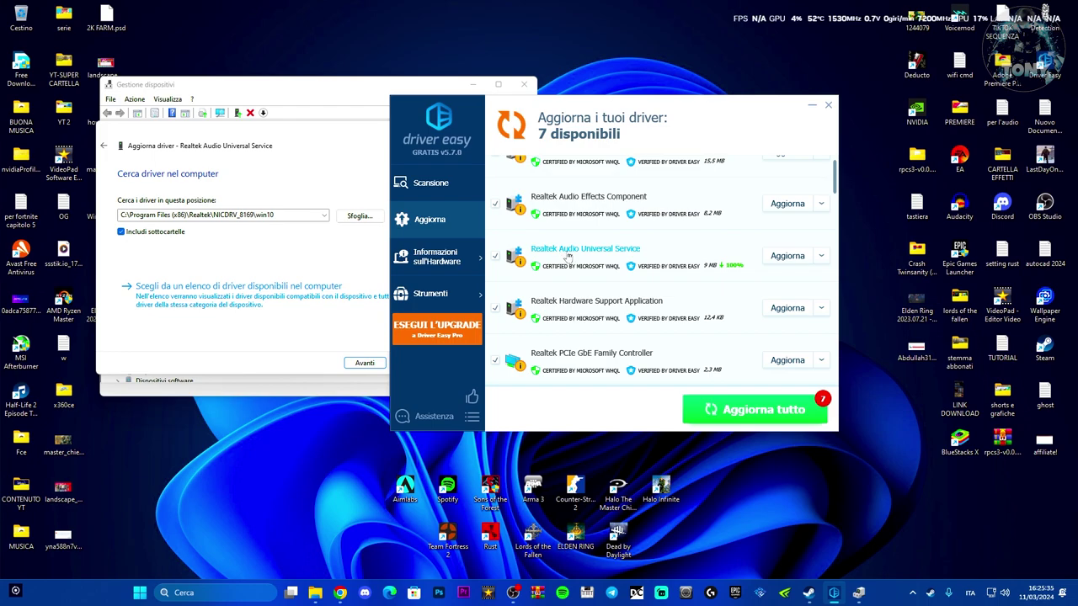
left_click(787, 256)
left_click(557, 311)
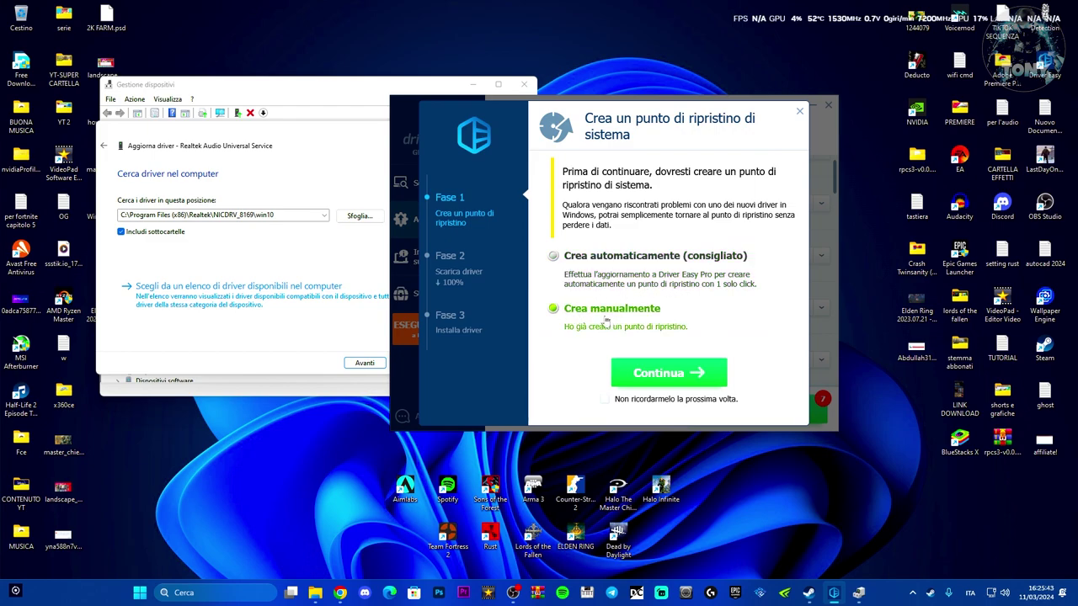
left_click(671, 379)
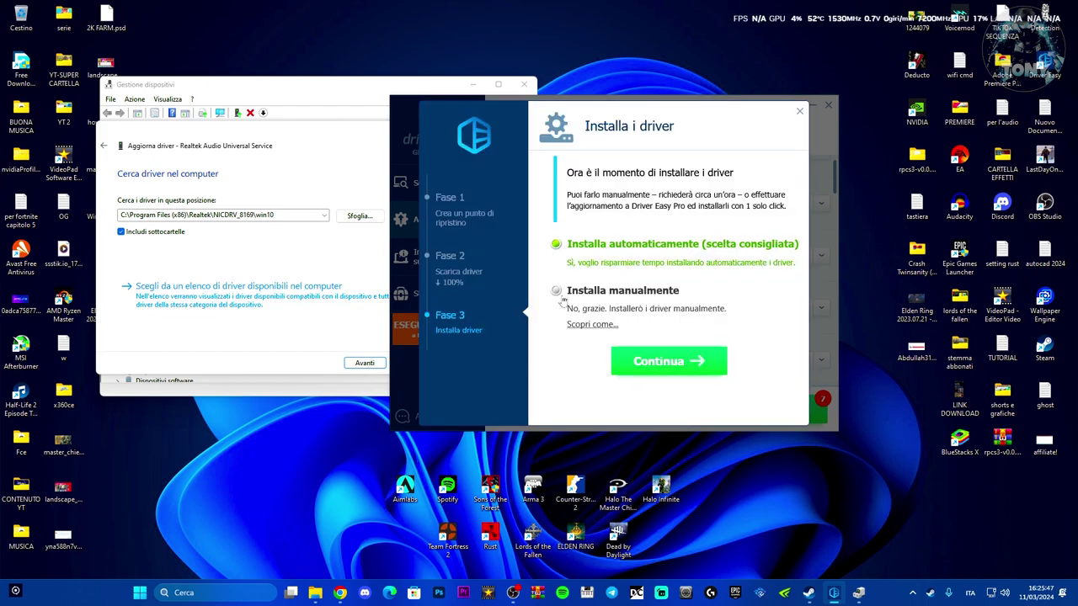
left_click(556, 291)
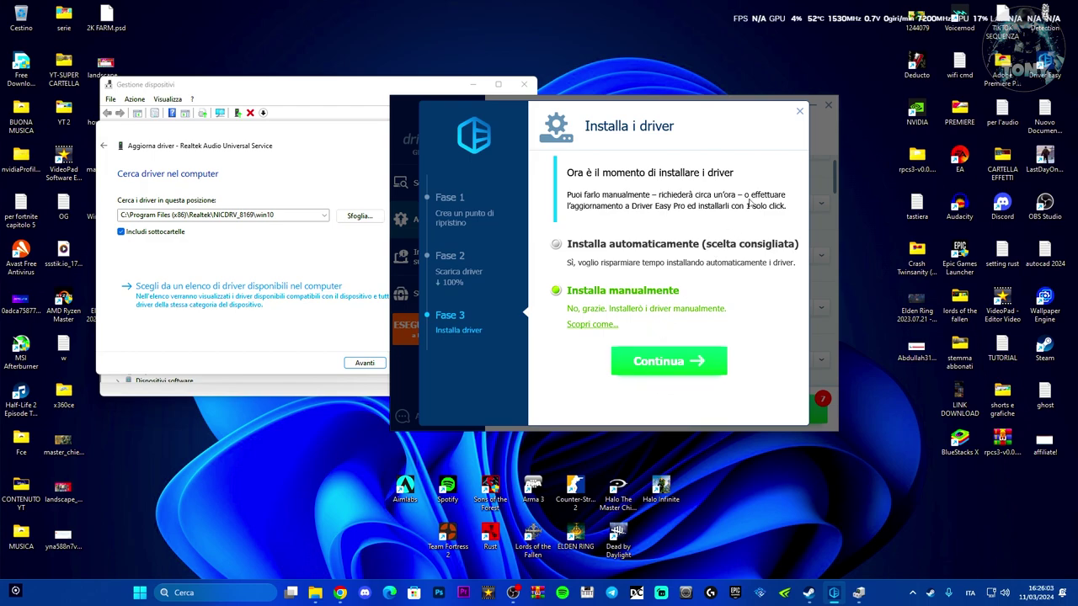
left_click(800, 112)
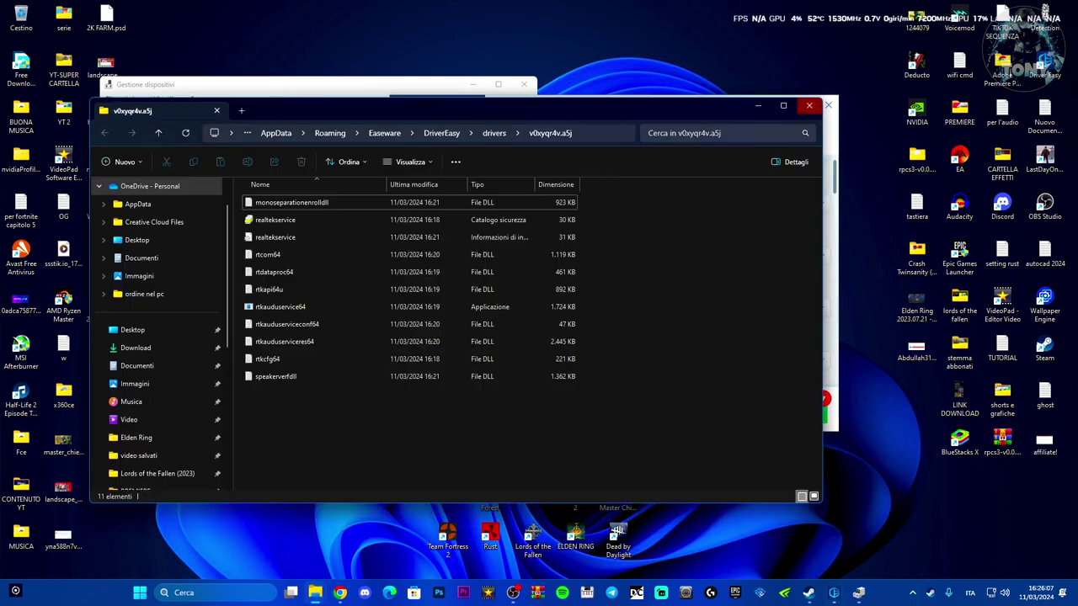
Step: Copy the full path of the downloaded driver folder v0xyqr4v.a5j and minimize the folder window
left_click_drag(484, 106, 700, 175)
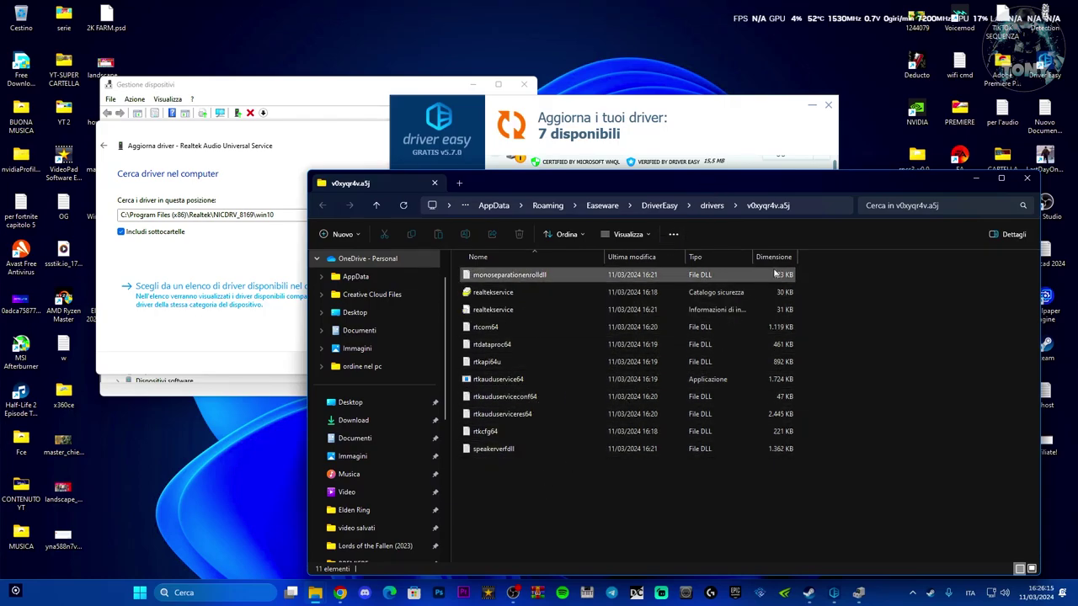
left_click(810, 207)
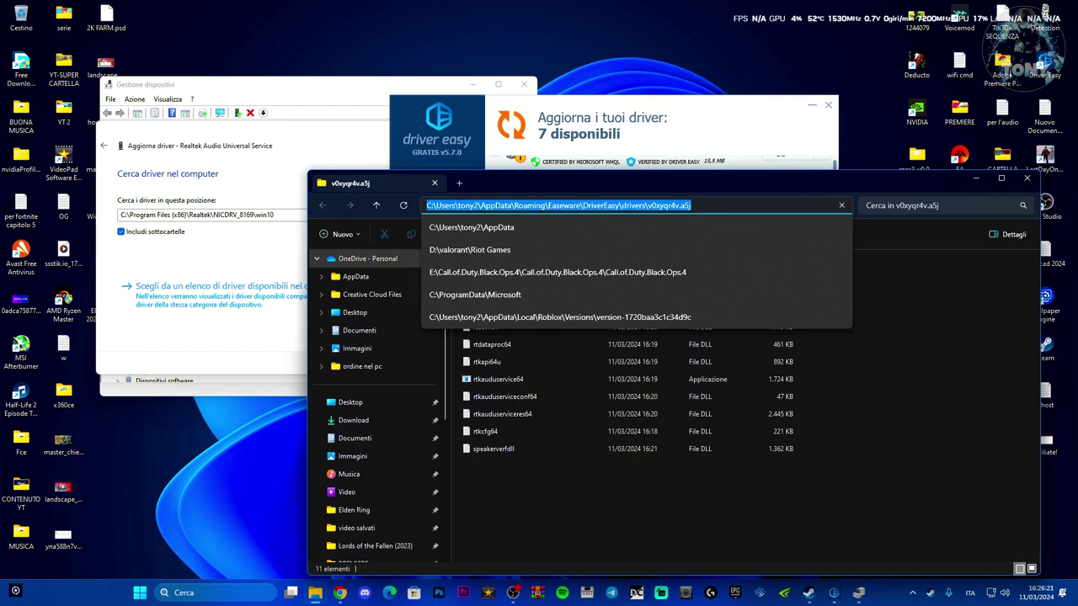
right_click(636, 207)
left_click(665, 239)
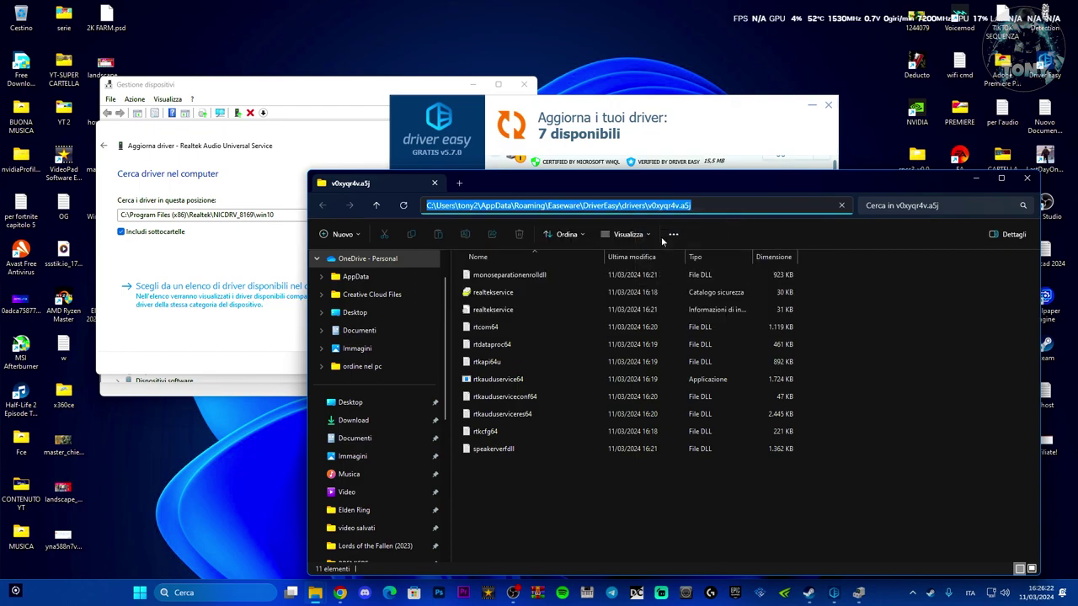
left_click(973, 180)
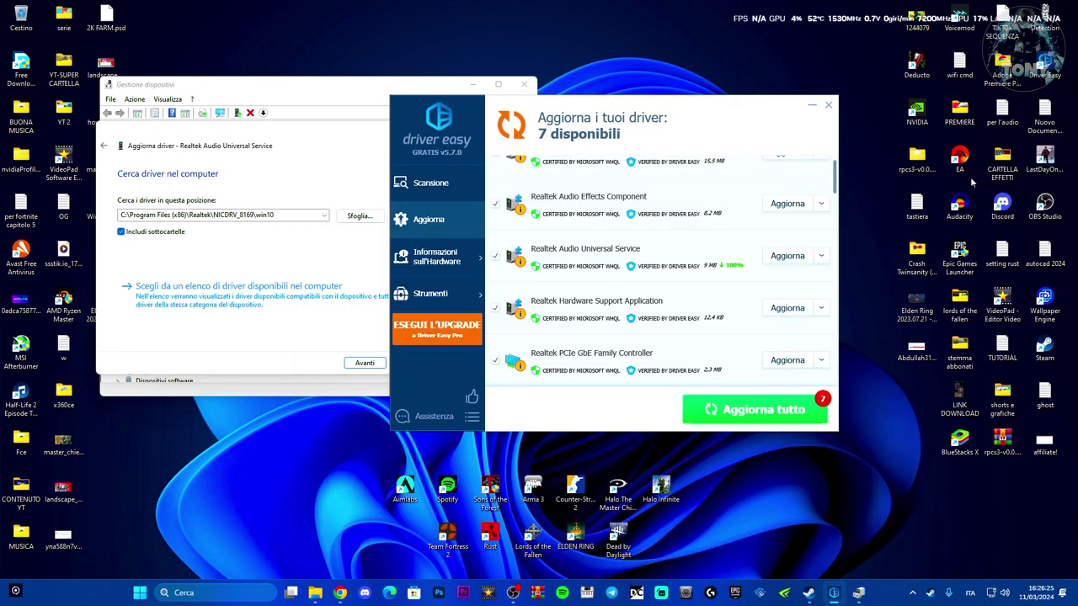
Step: In the Device Manager update wizard, replace the search location with the copied v0xyqr4v.a5j path and install the Realtek Audio Universal Service driver
left_click(295, 215)
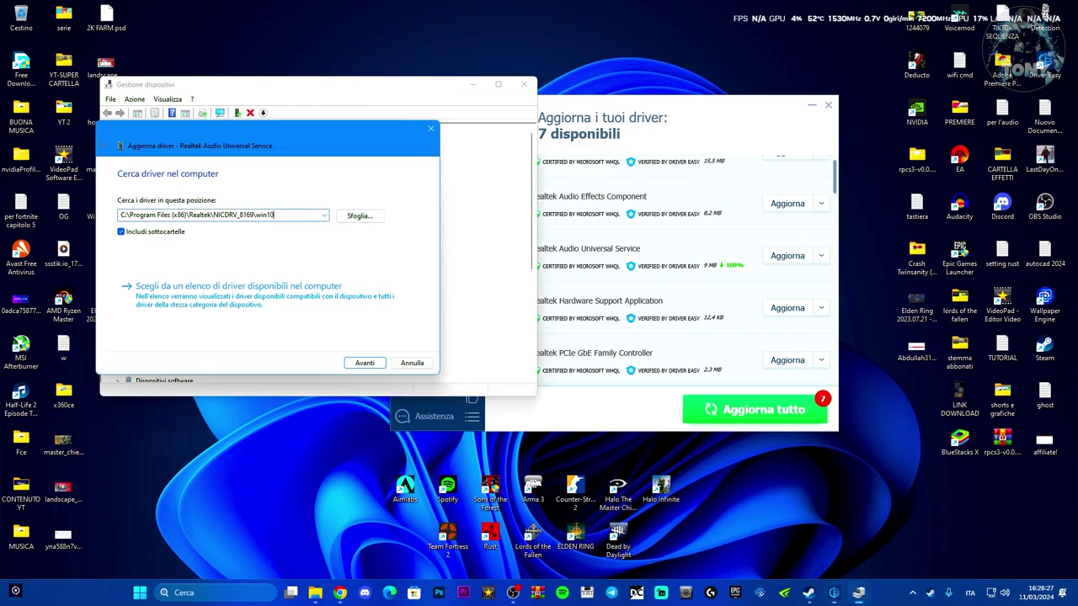
key("ctrl+a")
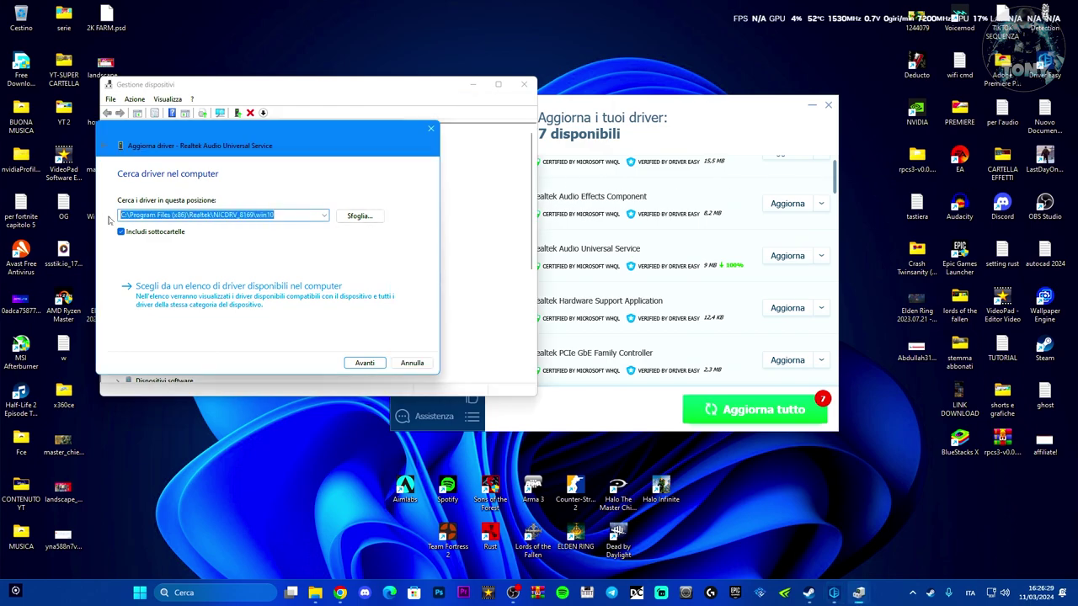
right_click(133, 216)
left_click(160, 269)
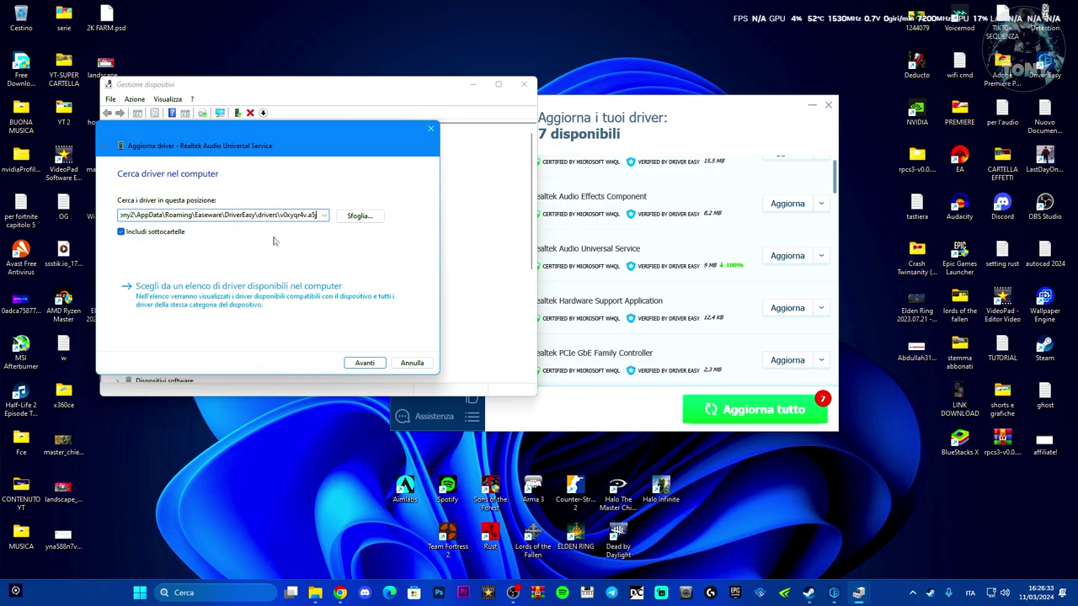
left_click(368, 363)
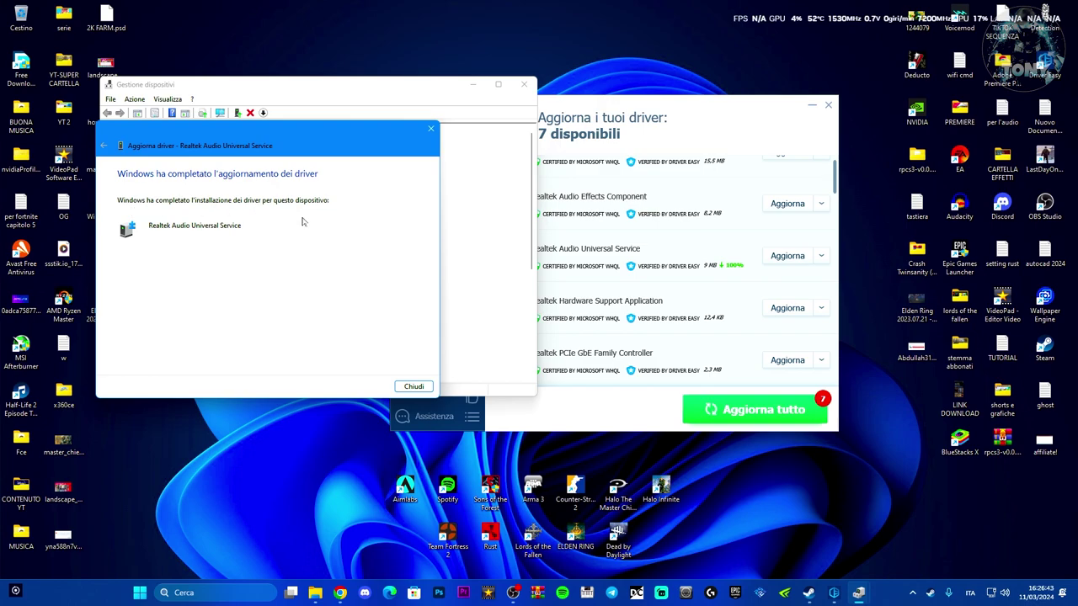
left_click(414, 386)
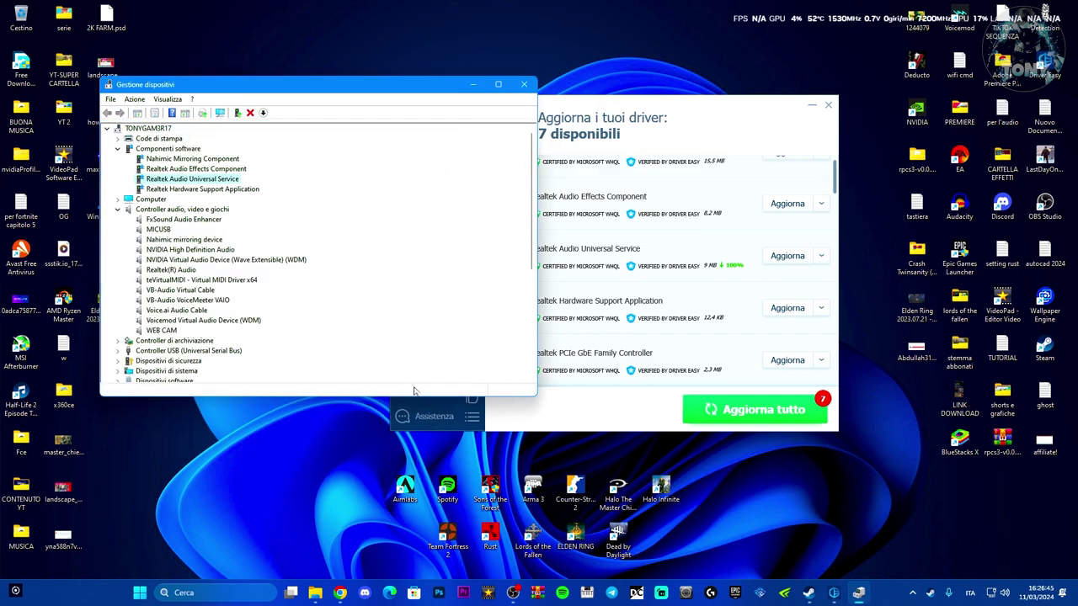
Step: In Driver Easy, download the Realtek PCIe GbE Family Controller driver with manual restore point and manual installation, opening its folder
left_click(668, 112)
scroll(833, 189, "down", 2)
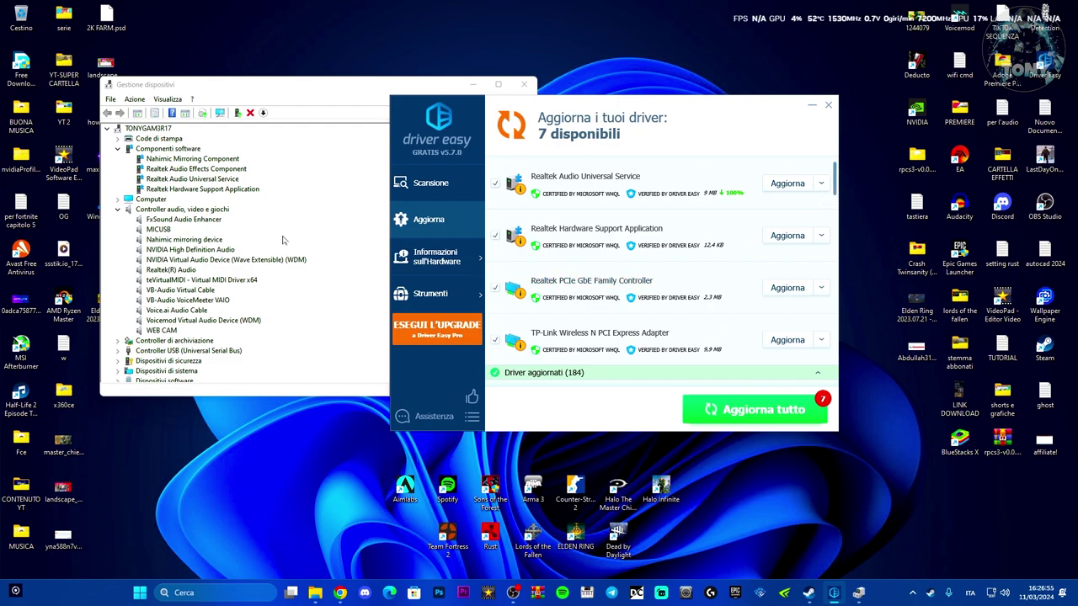
scroll(283, 241, "down", 6)
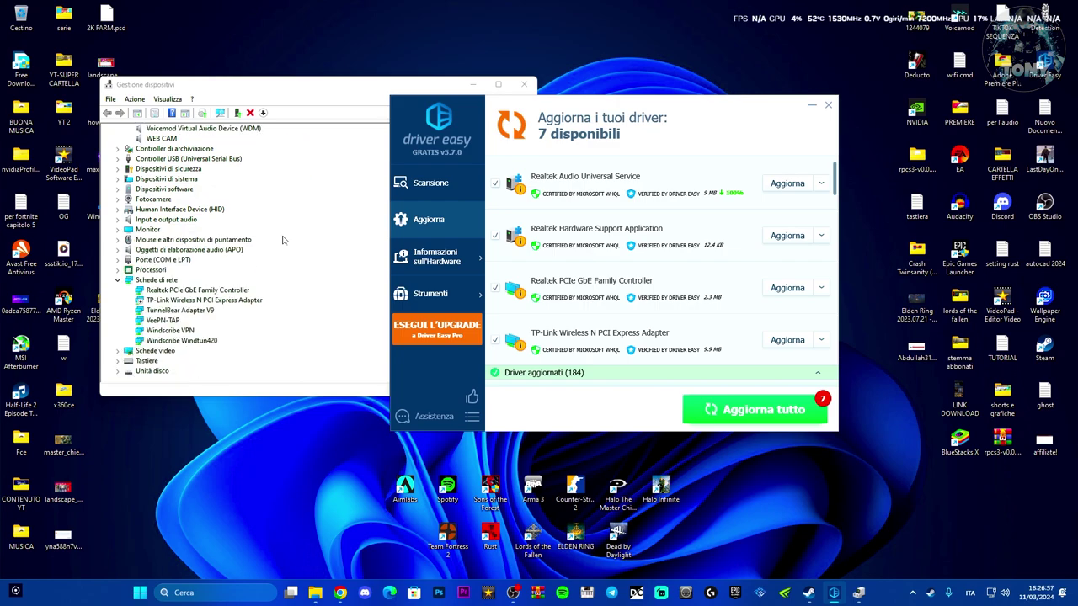
left_click(196, 292)
left_click(662, 109)
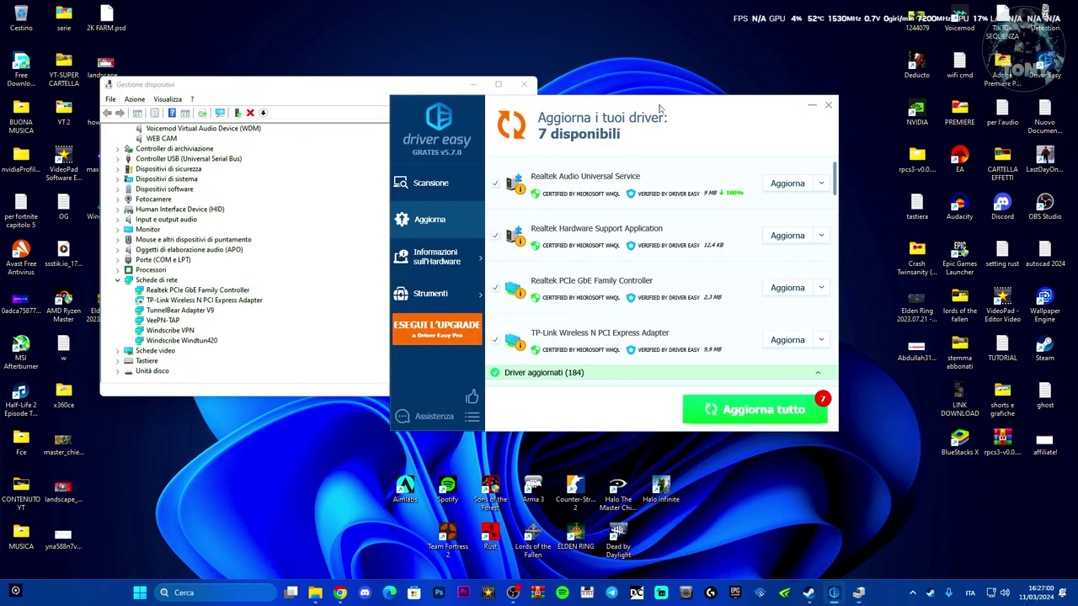
left_click(787, 288)
left_click(555, 310)
left_click(645, 365)
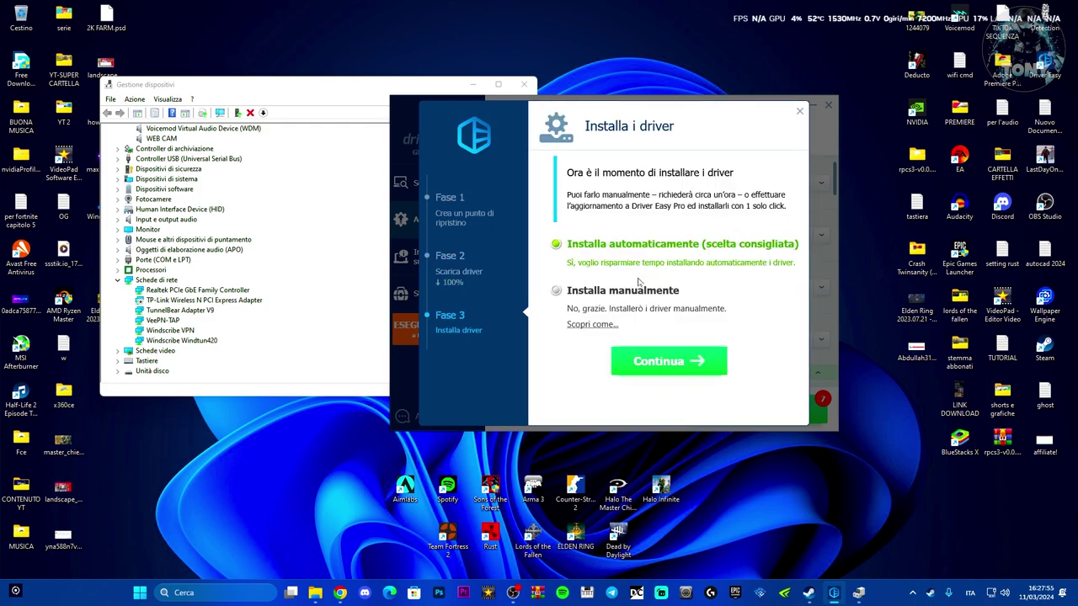
left_click(555, 292)
left_click(667, 362)
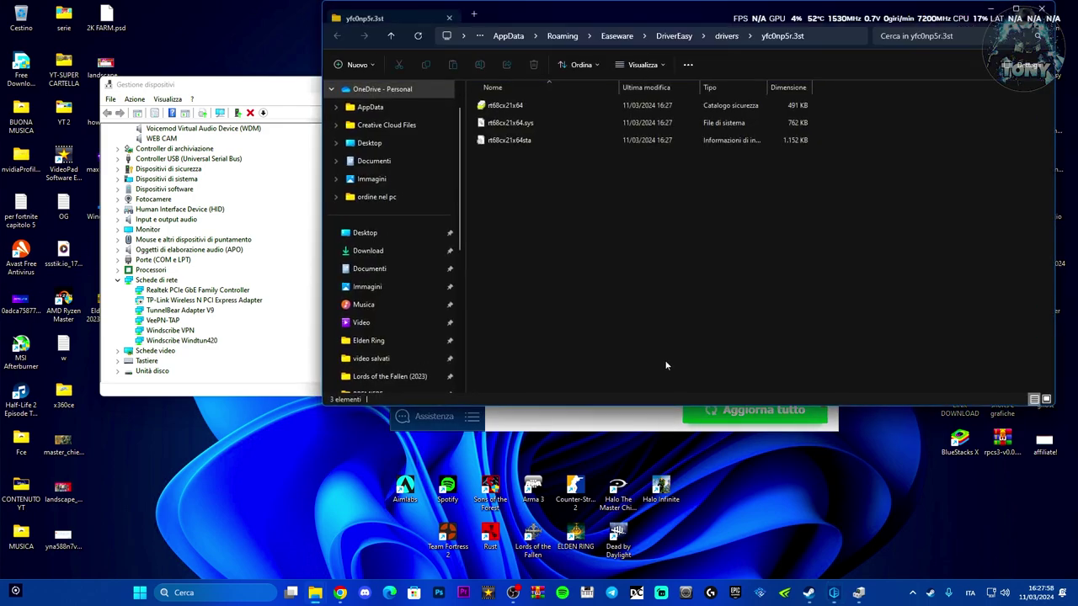
left_click_drag(638, 17, 771, 74)
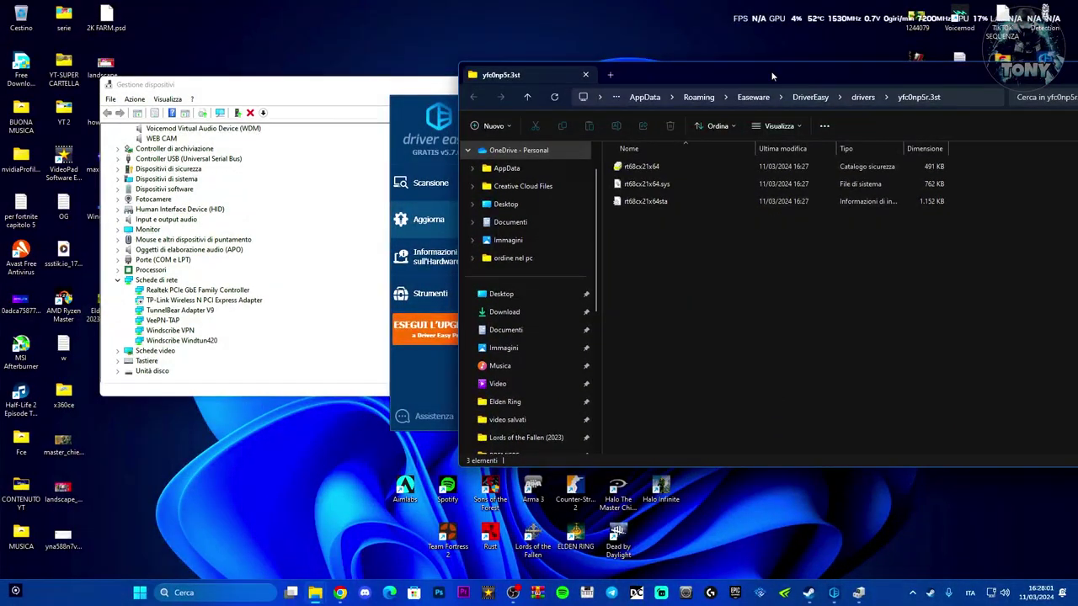
Step: Copy the full path of the downloaded driver folder yfc0np5r.3st
left_click(954, 97)
key("ctrl+c")
right_click(830, 99)
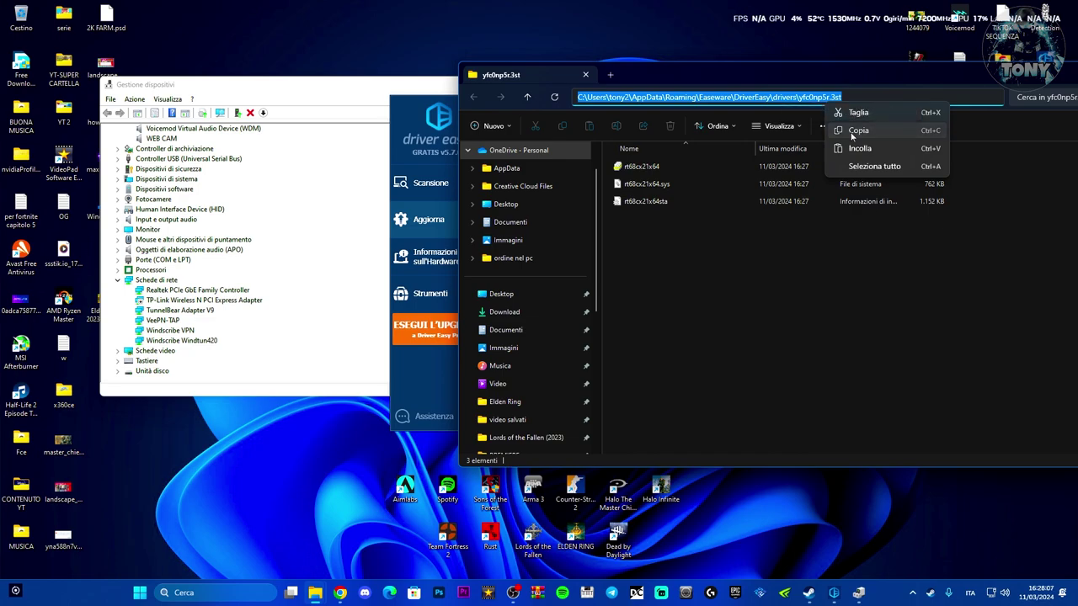
left_click(855, 131)
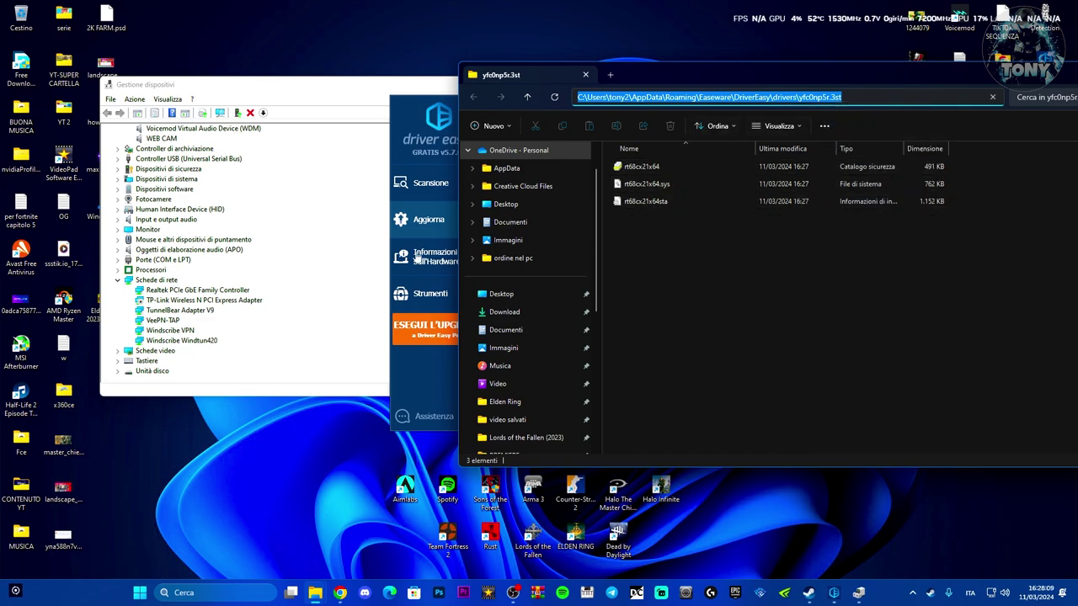
Step: In Device Manager, try updating the Realtek PCIe GbE Family Controller driver with the copied yfc0np5r.3st path as search location, and close the wizard without installing
left_click(167, 292)
right_click(167, 292)
left_click(199, 301)
left_click(219, 274)
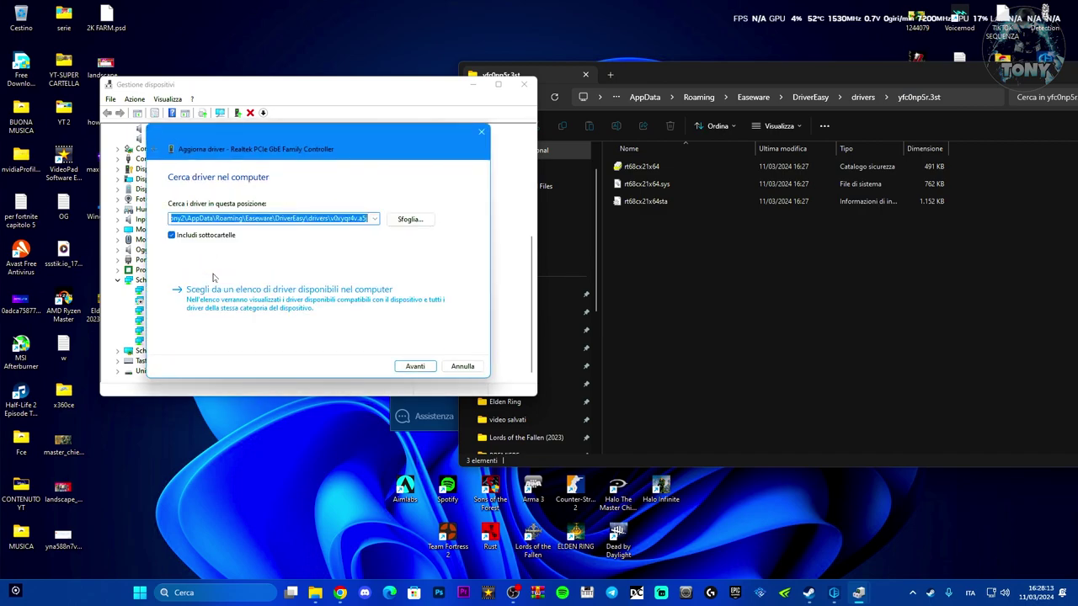
right_click(314, 217)
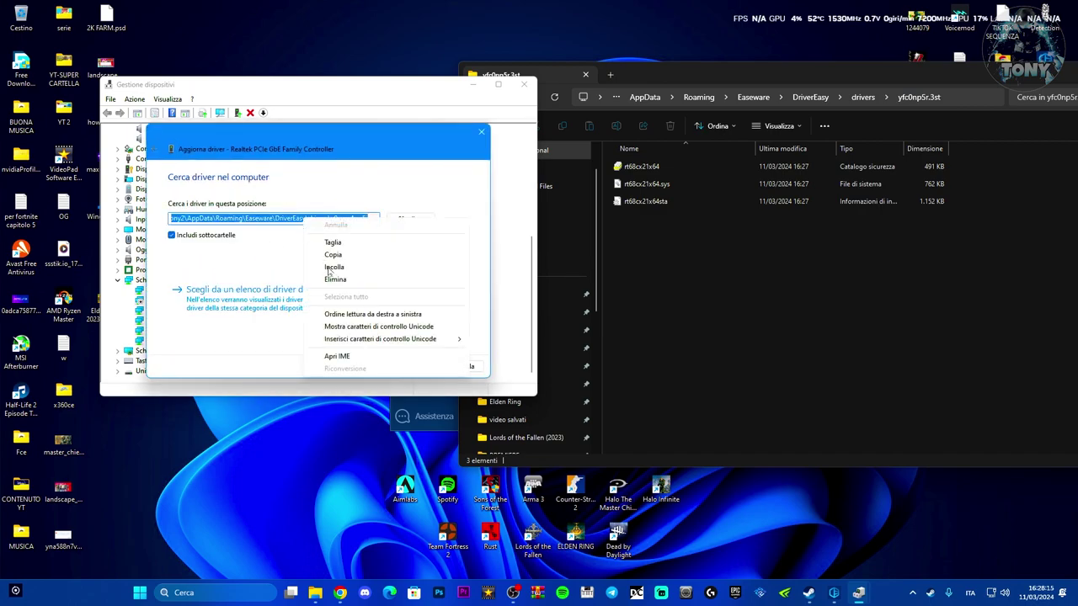
left_click(329, 265)
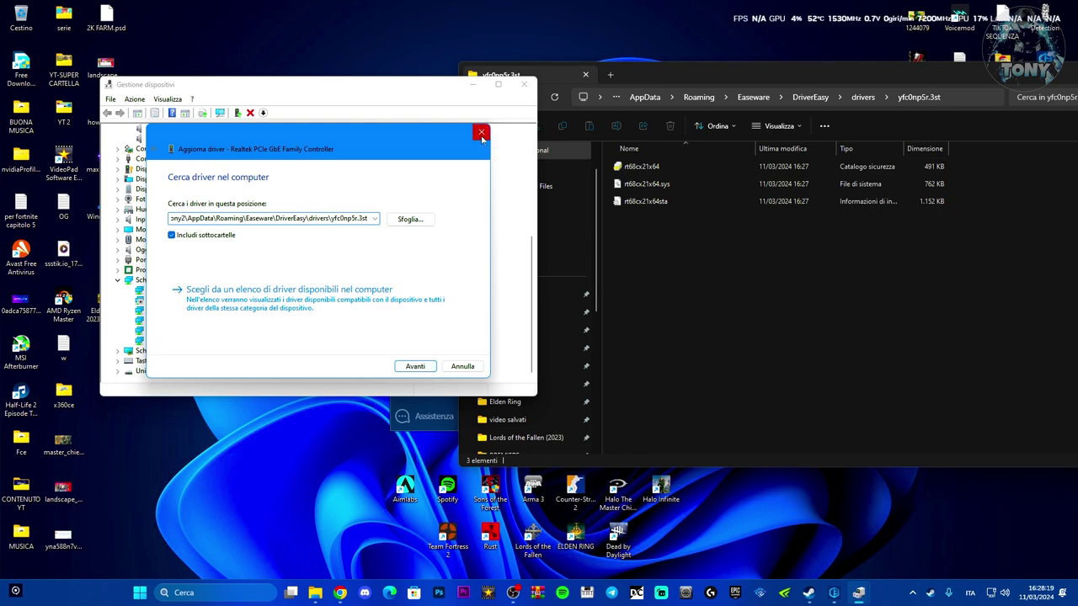
left_click(482, 135)
Step: Close Device Manager and the yfc0np5r.3st folder window, and return to the outdated driver list in Driver Easy
left_click(587, 85)
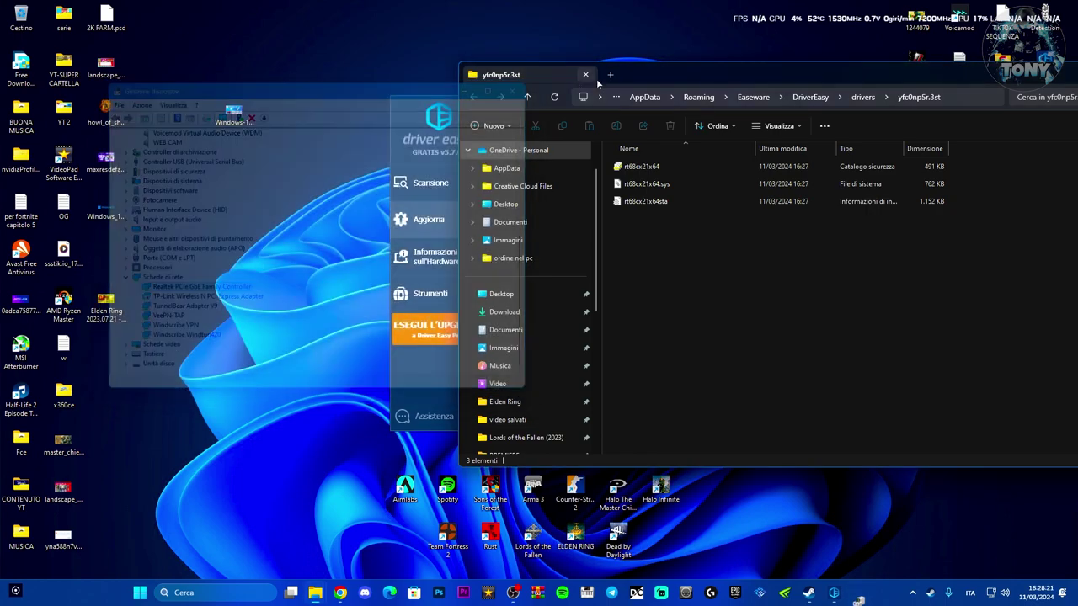
left_click_drag(660, 77, 347, 94)
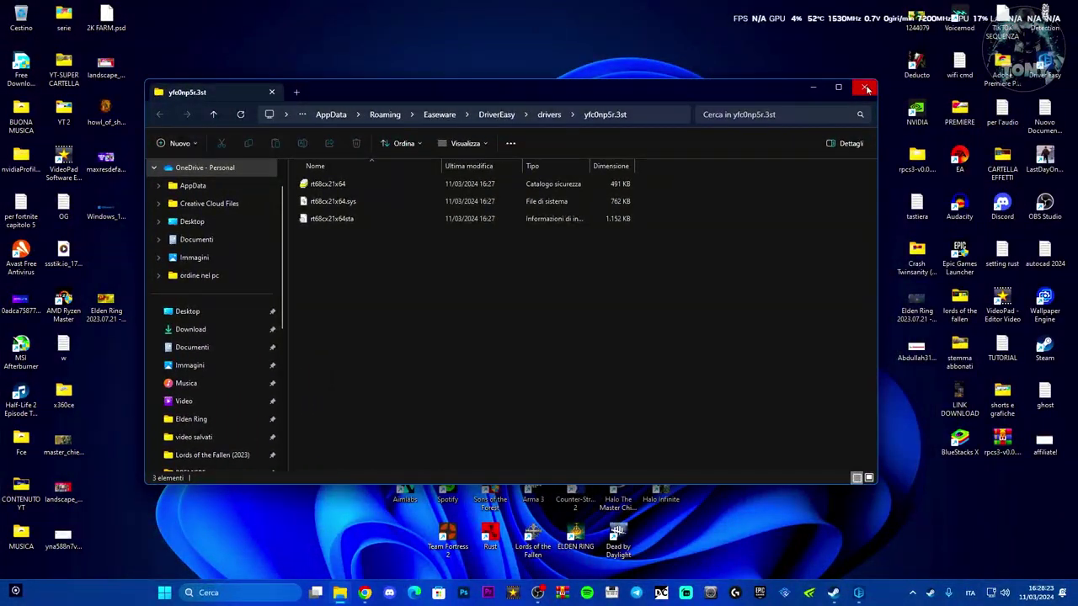
left_click(868, 89)
left_click_drag(691, 115, 585, 116)
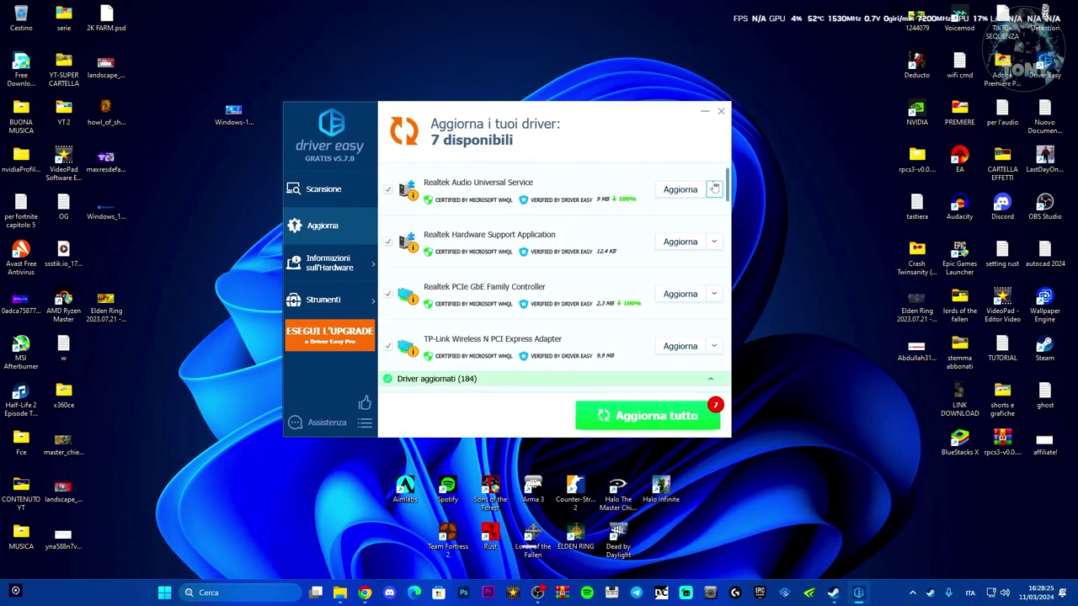
scroll(713, 188, "down", 15)
scroll(724, 193, "up", 20)
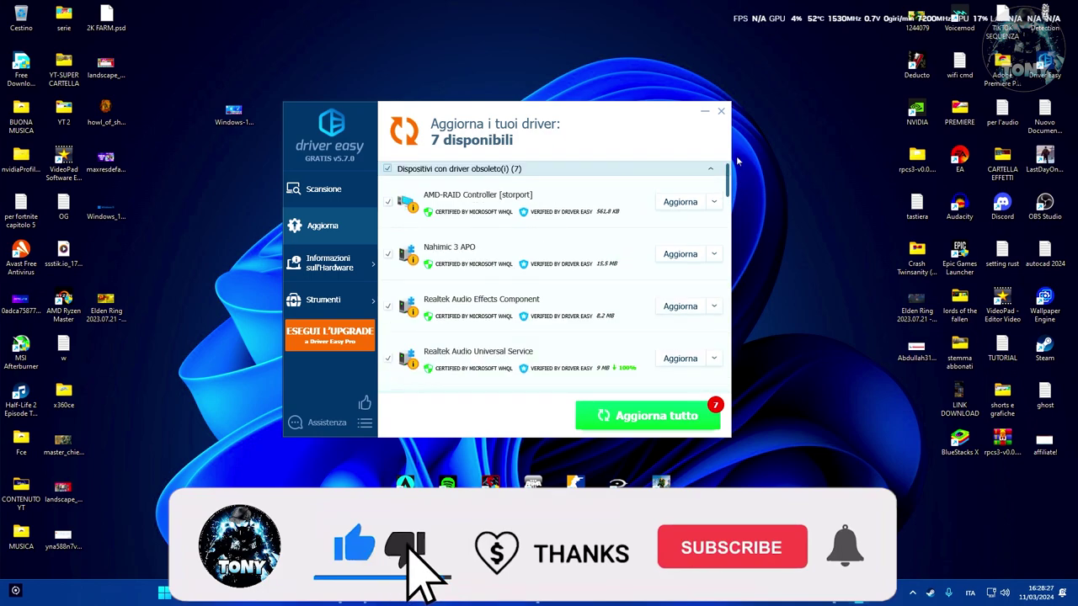